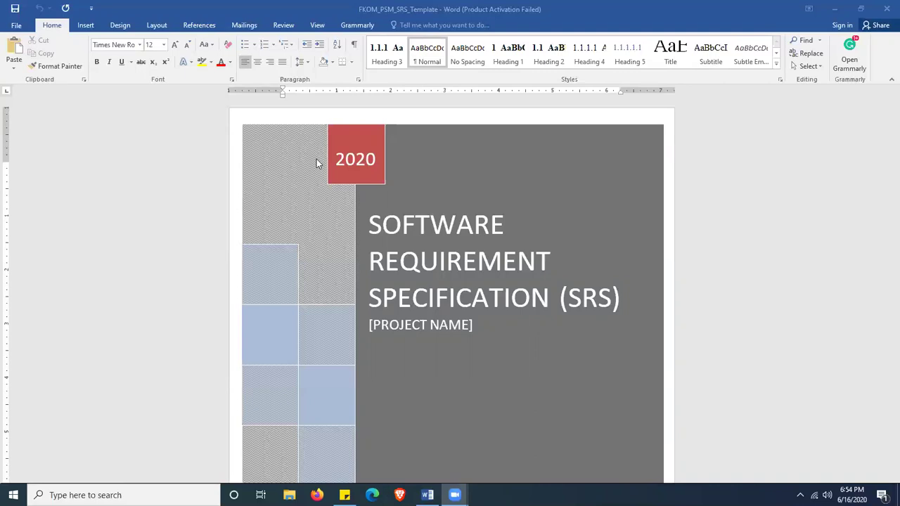
Step: Select NAME in the cover's project name placeholder, then scroll to the Document Approval page
scroll(584, 225, "down", 1)
scroll(583, 225, "down", 1)
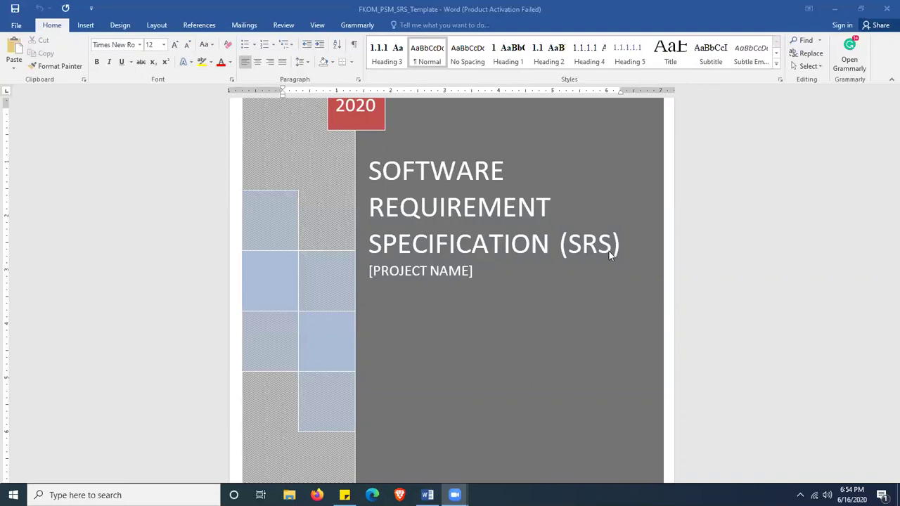
double_click(443, 270)
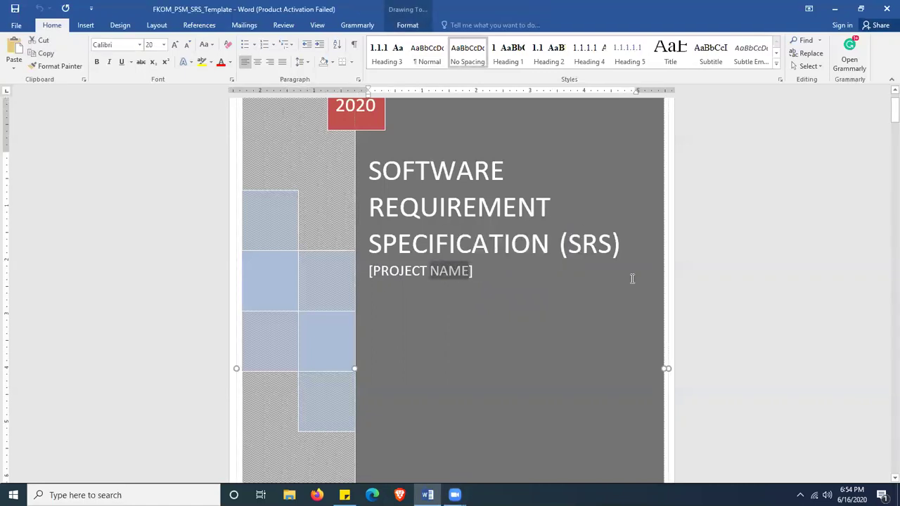
left_click(688, 267)
scroll(688, 266, "down", 10)
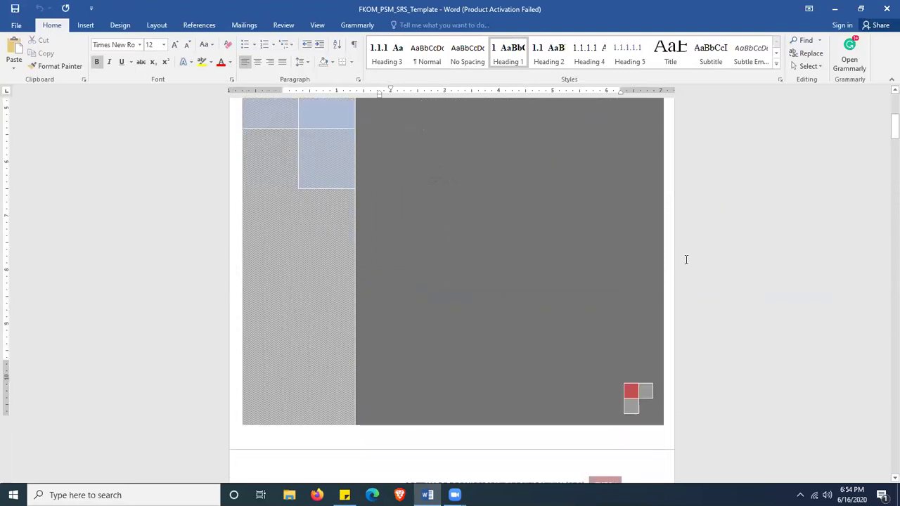
scroll(688, 265, "down", 5)
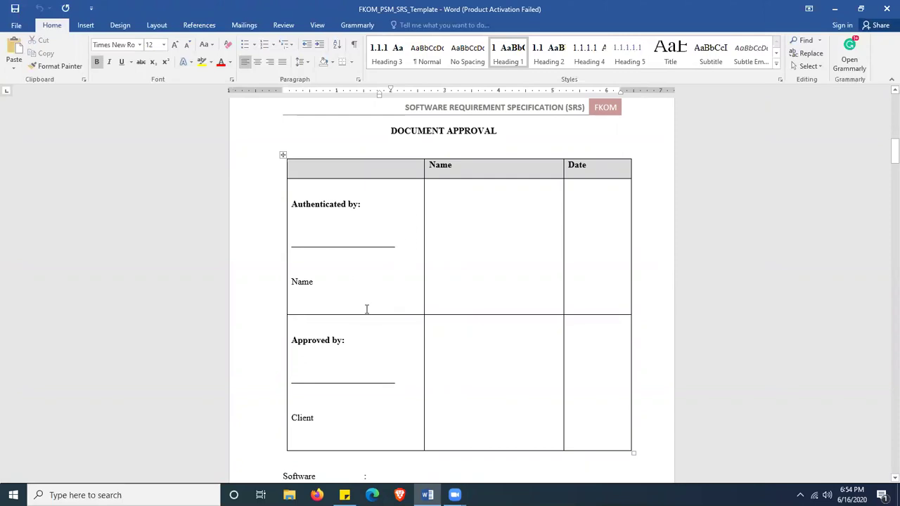
Step: Place the cursor at the Software and Archiving Place lines below the Client signature table
left_click(332, 424)
scroll(456, 366, "down", 5)
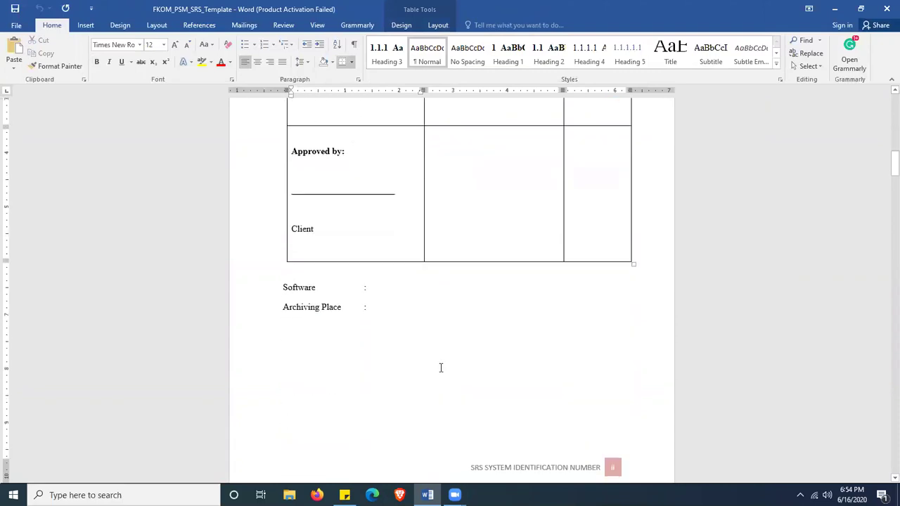
left_click(382, 285)
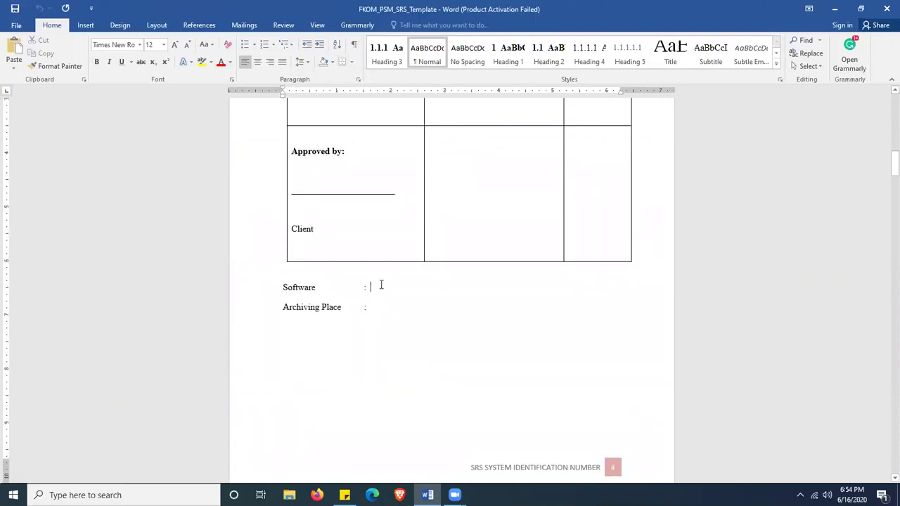
left_click(488, 302)
scroll(619, 262, "down", 6)
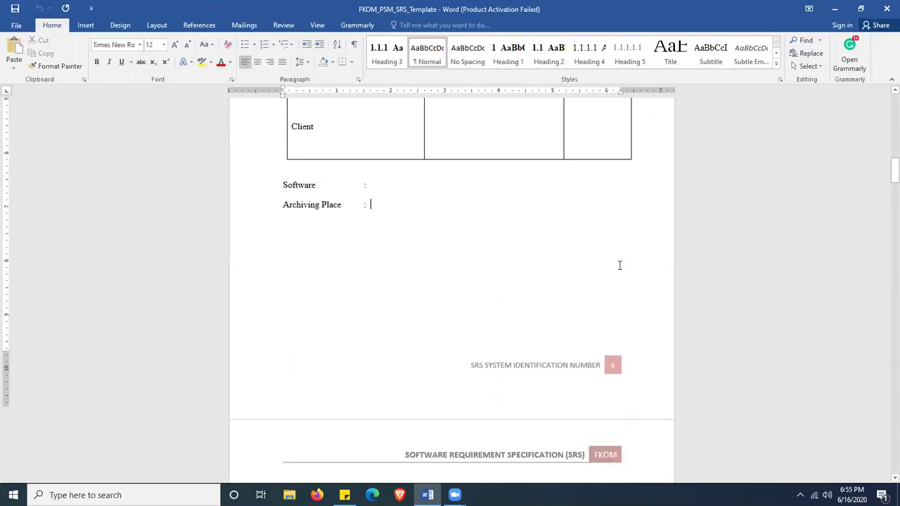
Step: Delete the stray '1' on the blank line above CONTENT in the Table of Content
scroll(640, 278, "down", 3)
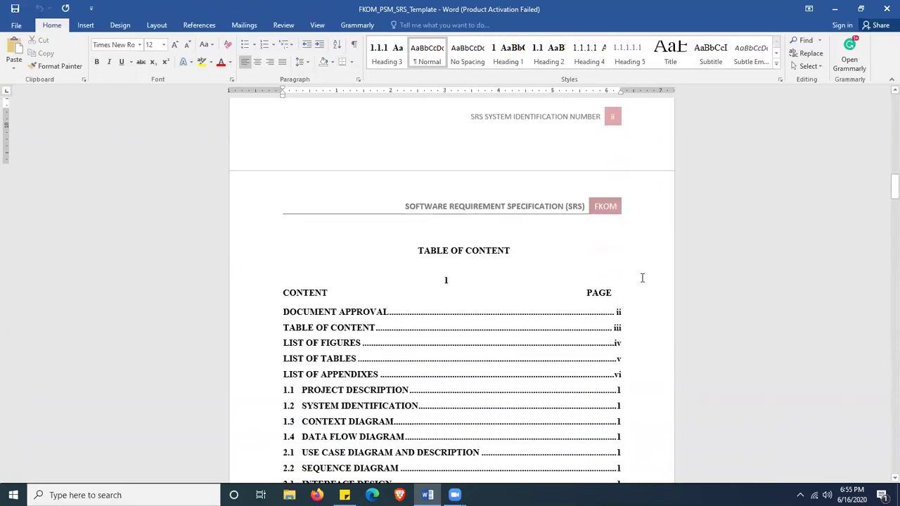
scroll(644, 278, "down", 2)
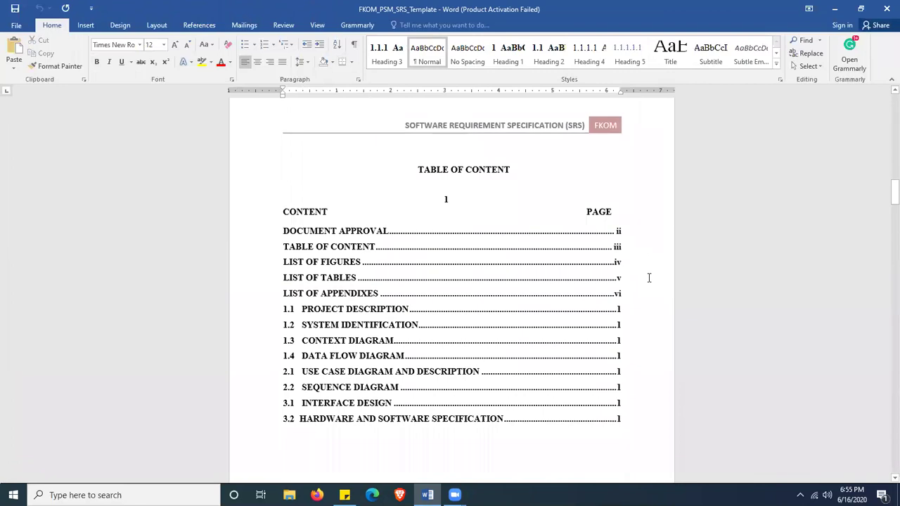
scroll(649, 278, "down", 3)
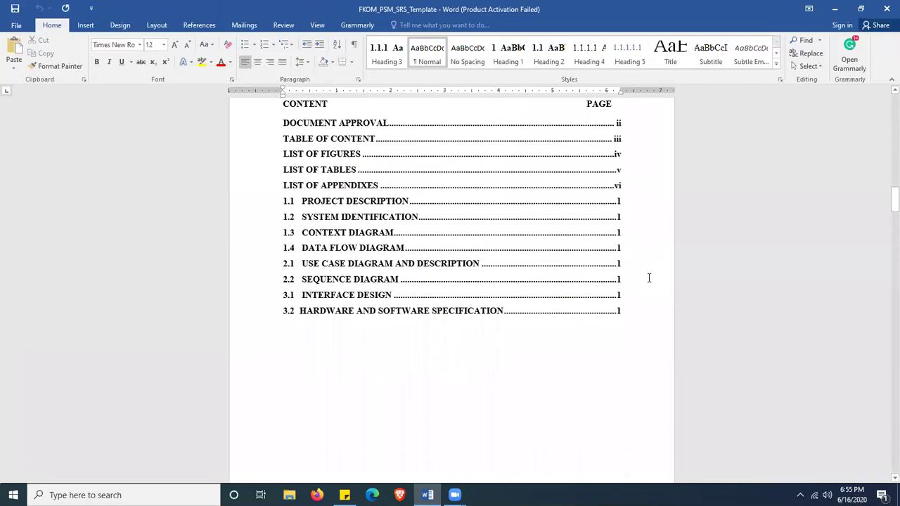
scroll(649, 277, "up", 3)
left_click(446, 199)
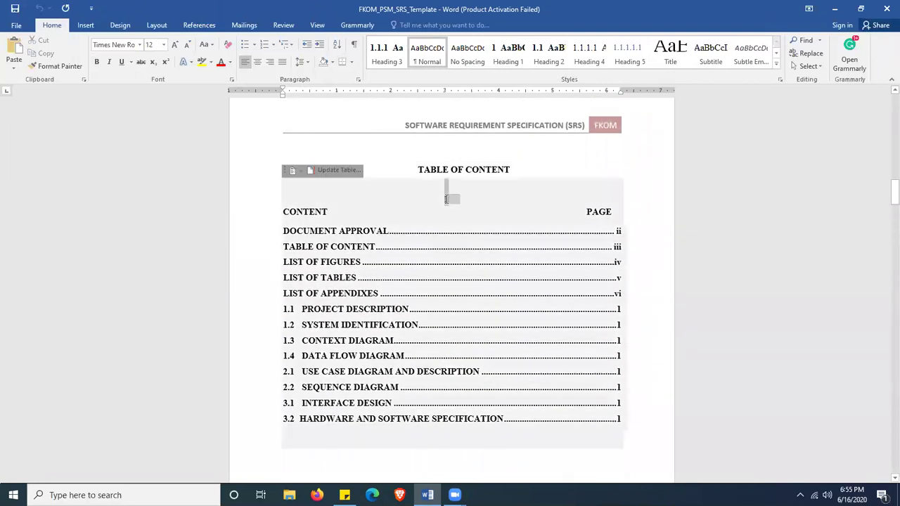
type("1")
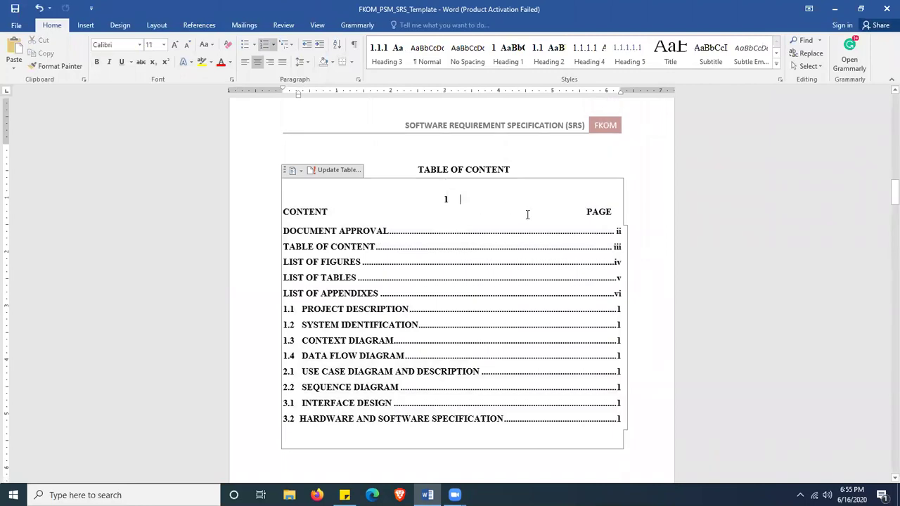
key("BackSpace")
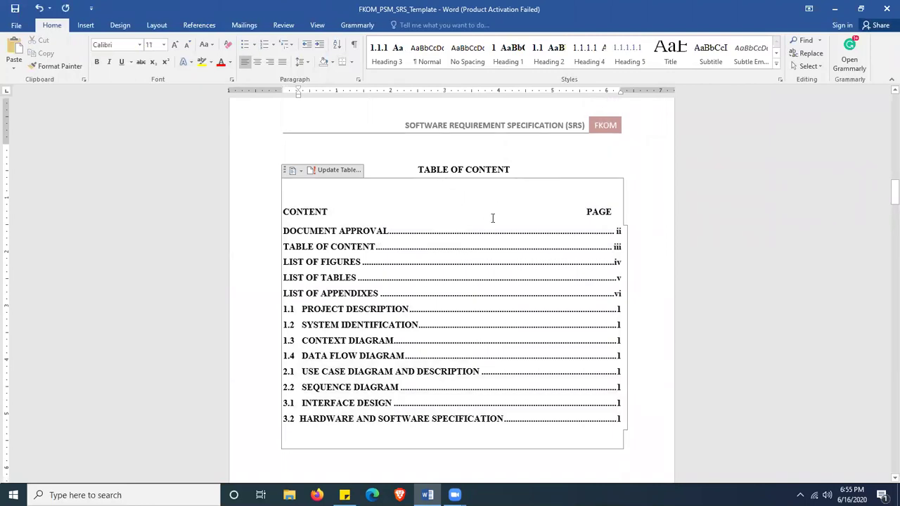
scroll(614, 270, "down", 1)
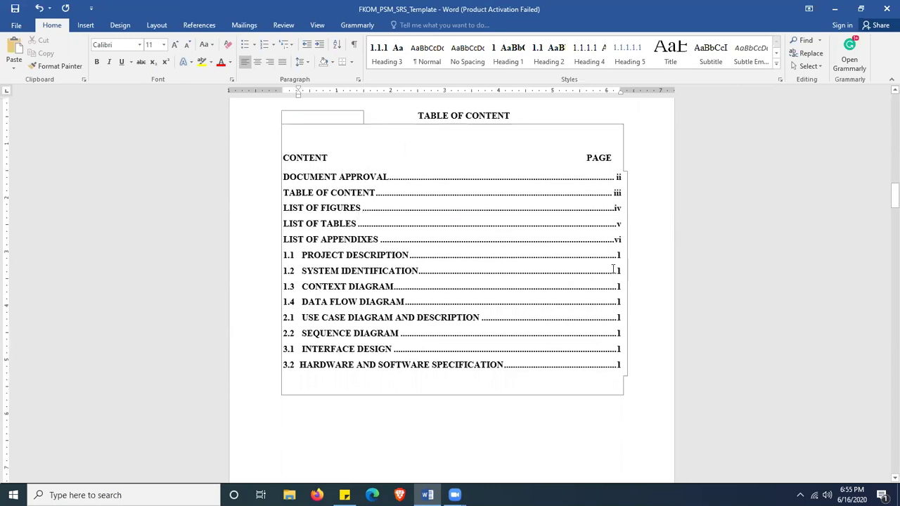
Step: Start updating the table of contents field, cancel it, and move on to List of Figures
right_click(508, 251)
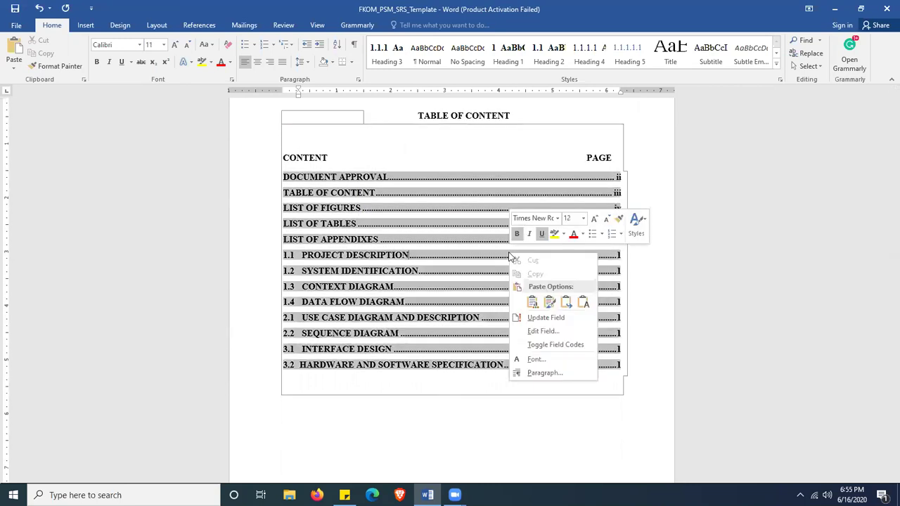
left_click(563, 325)
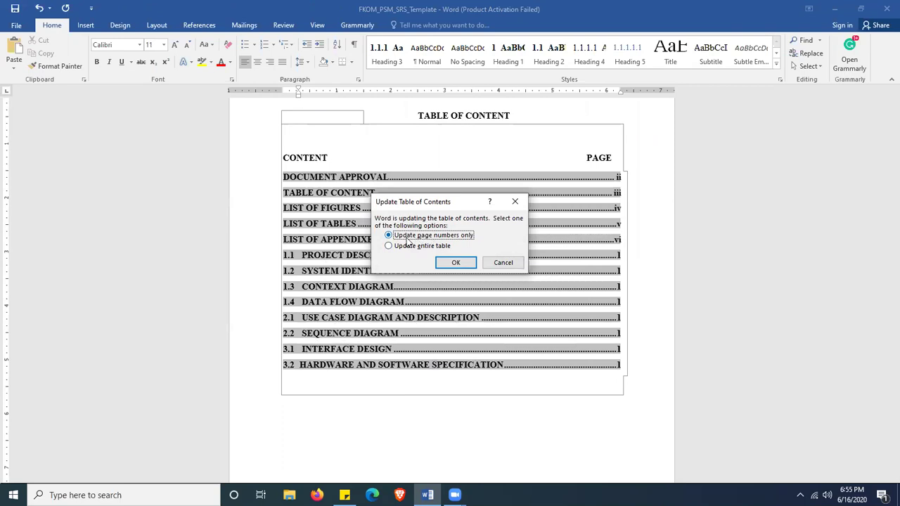
left_click(503, 264)
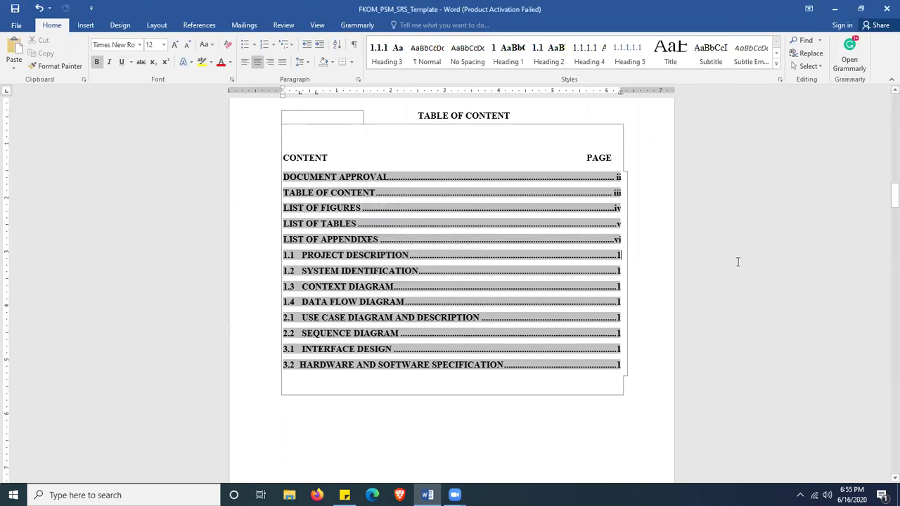
scroll(527, 231, "down", 6)
Step: Scroll past List of Figures and List of Tables and delete the X in 'LIST OF APPENDIXES'
scroll(527, 231, "down", 3)
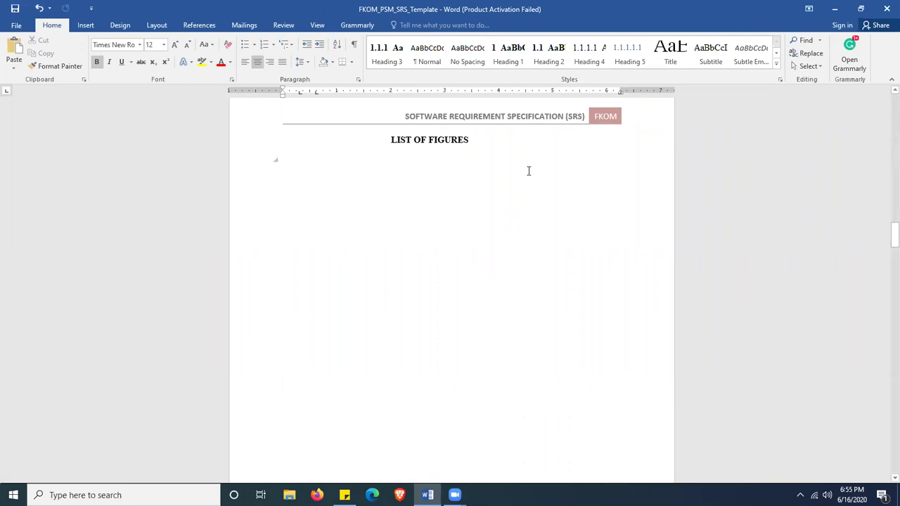
scroll(619, 171, "down", 12)
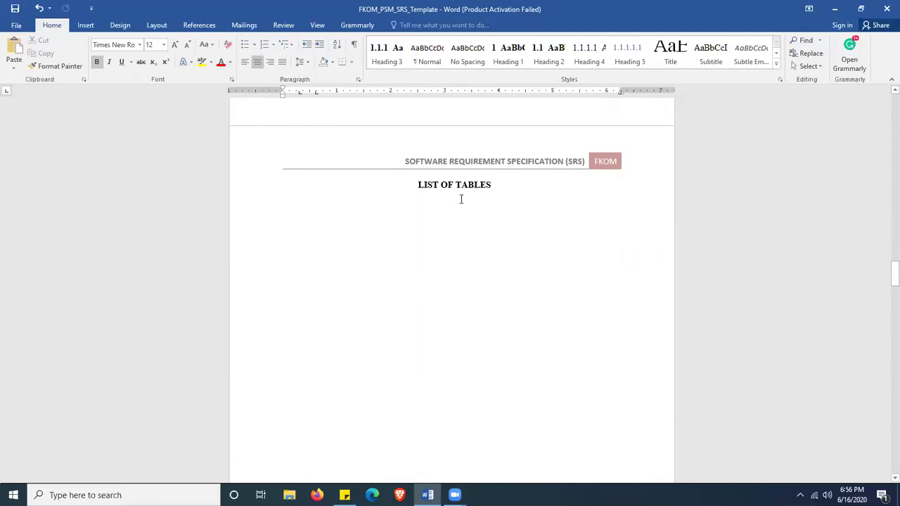
left_click(284, 215)
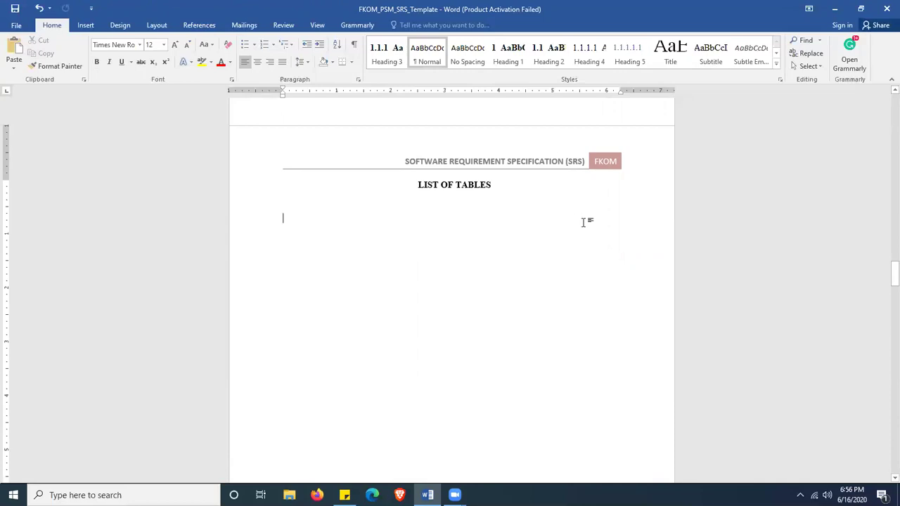
scroll(612, 218, "down", 14)
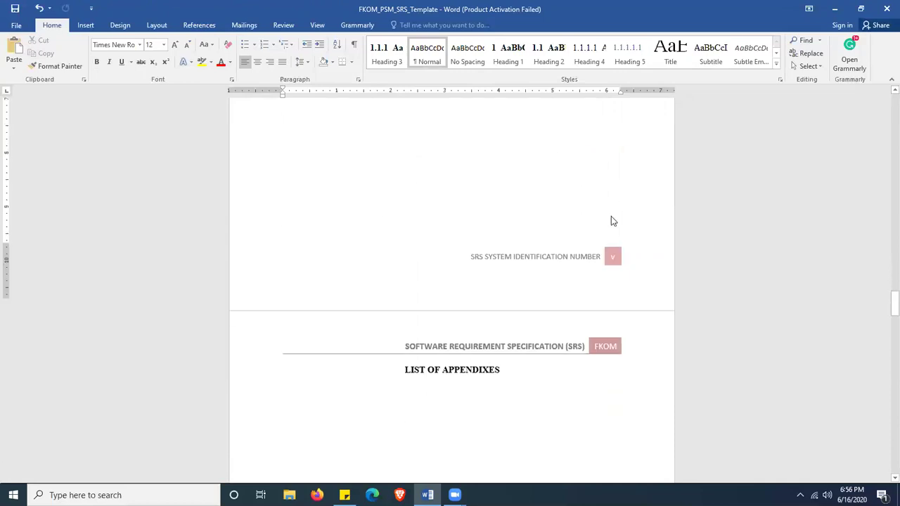
scroll(611, 216, "down", 2)
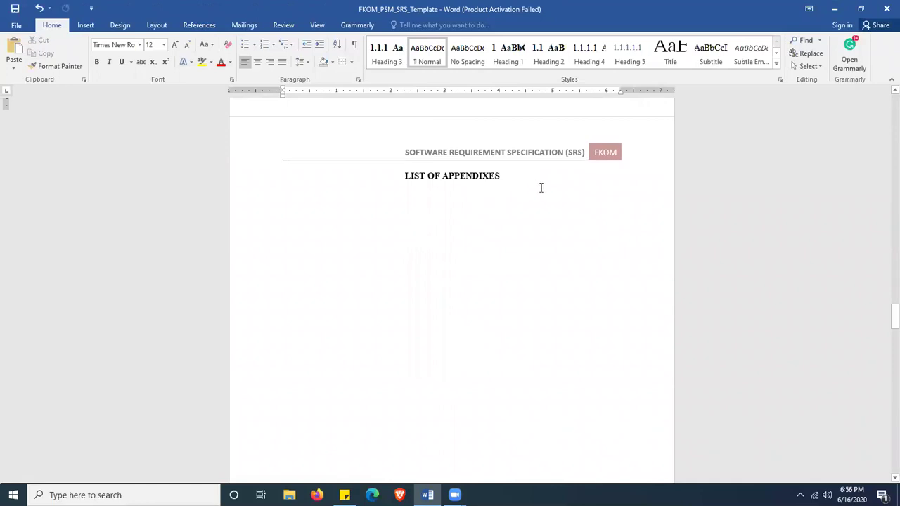
left_click(489, 177)
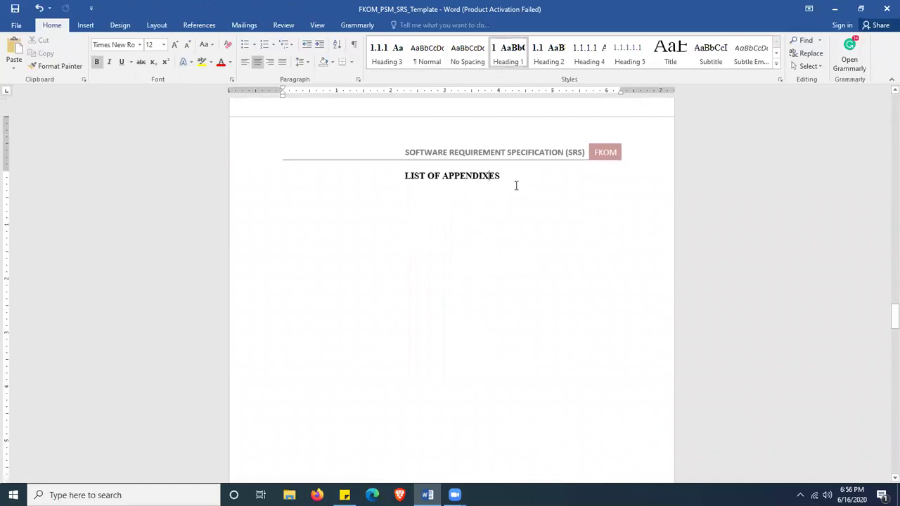
key("BackSpace")
Step: Type C to complete 'LIST OF APPENDICES', then scroll through Chapter 1 and back to its first page
type("C")
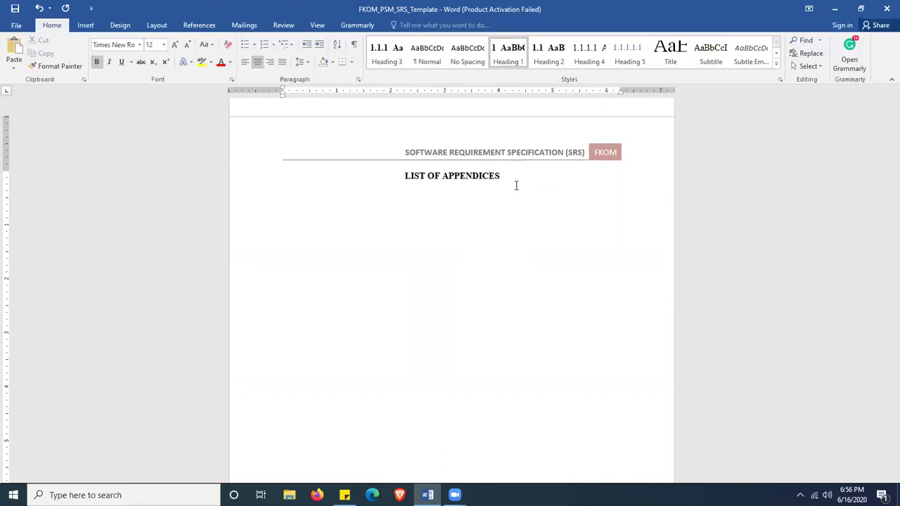
scroll(623, 159, "down", 10)
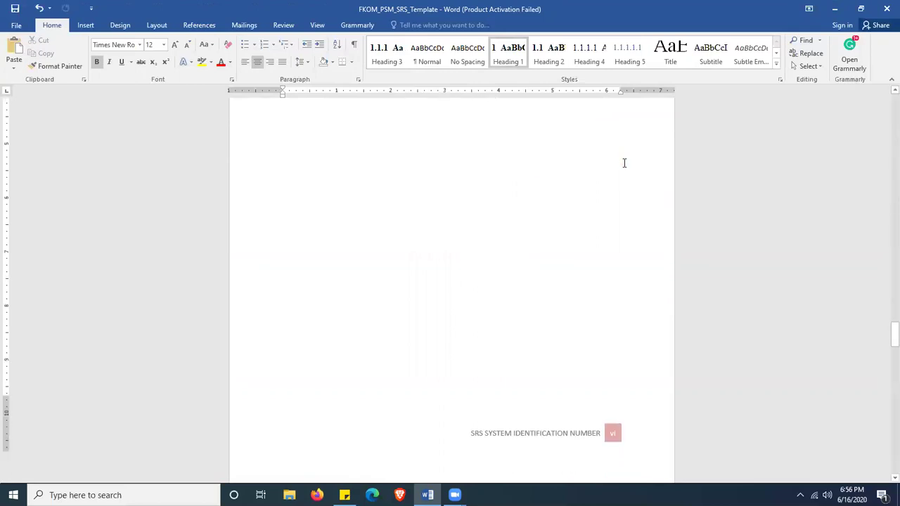
scroll(624, 163, "down", 2)
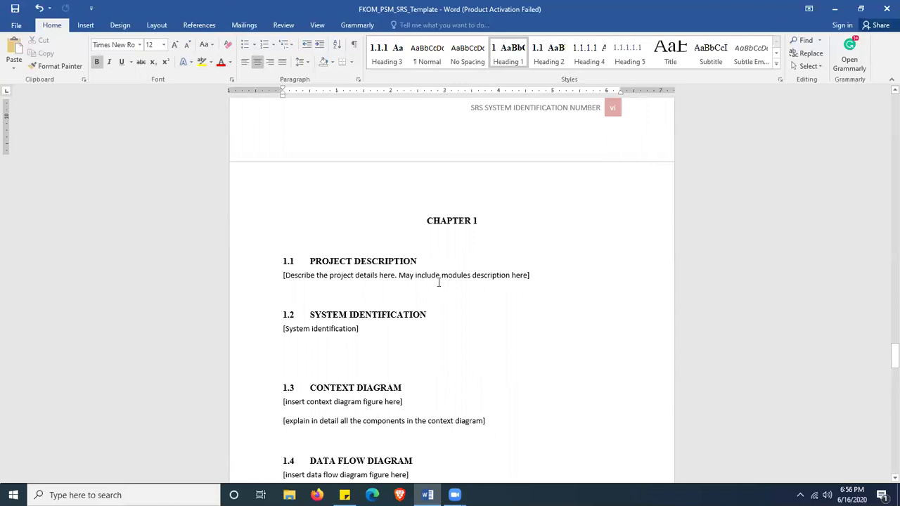
scroll(436, 280, "down", 1)
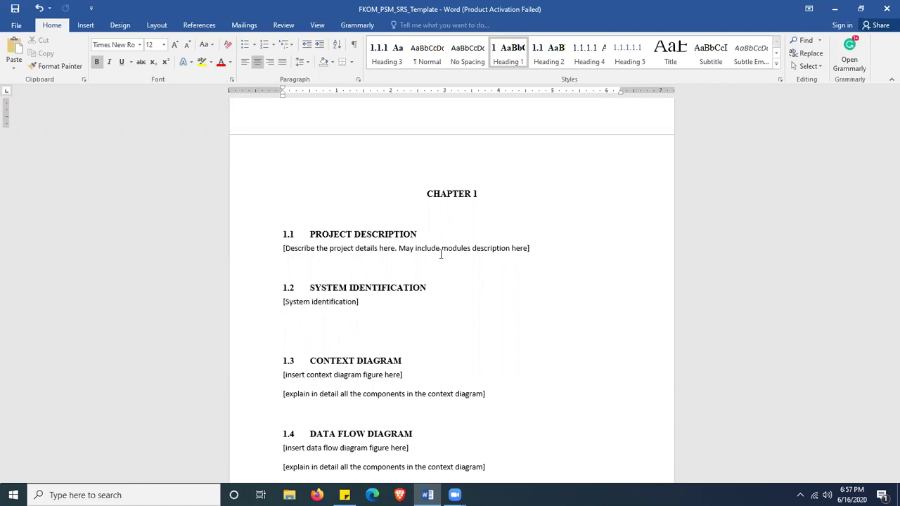
scroll(434, 267, "down", 1)
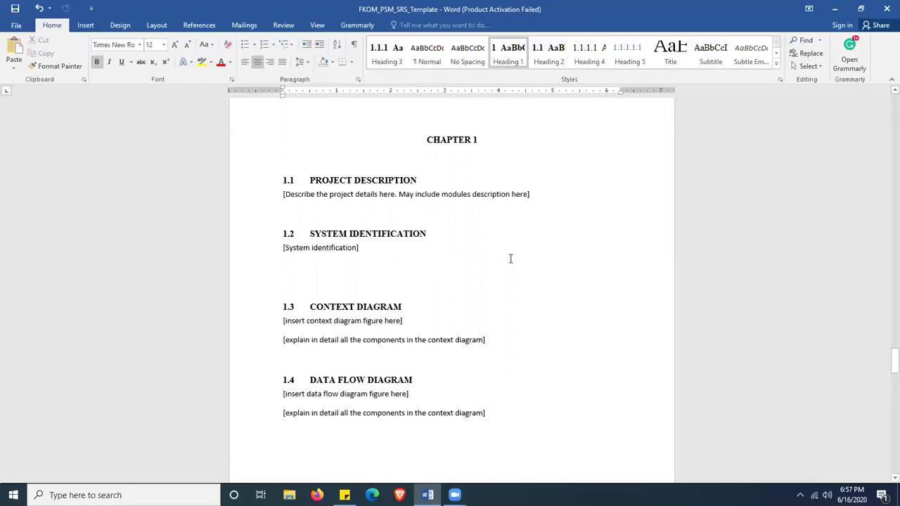
scroll(510, 259, "up", 2)
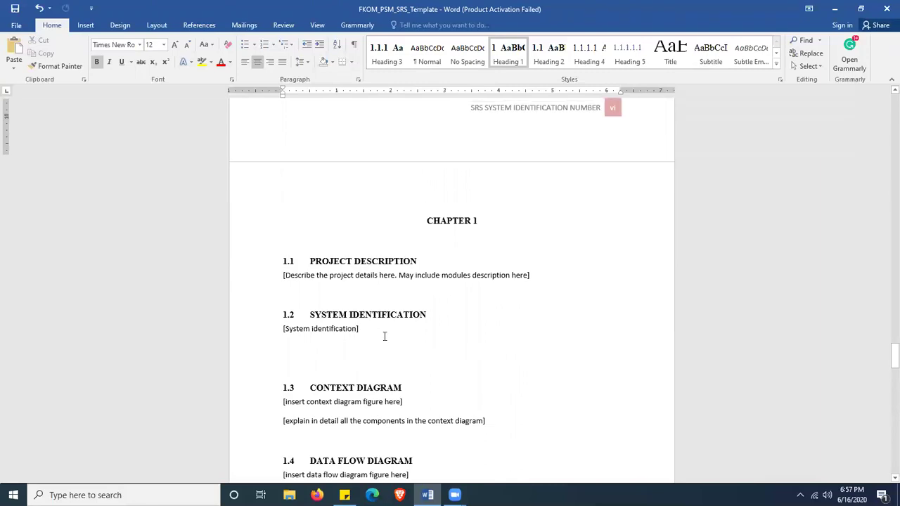
scroll(381, 328, "up", 4)
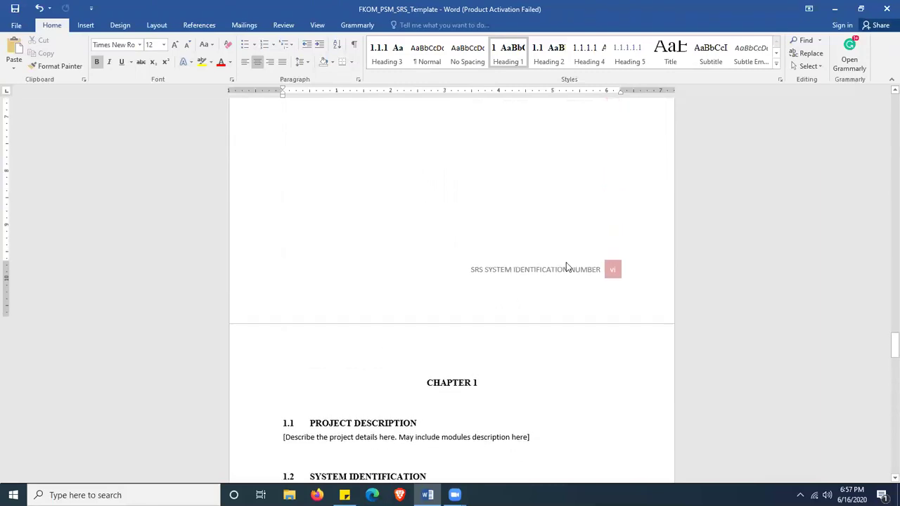
Step: Open the page footer for editing, then close Header and Footer to return to the body text
double_click(555, 273)
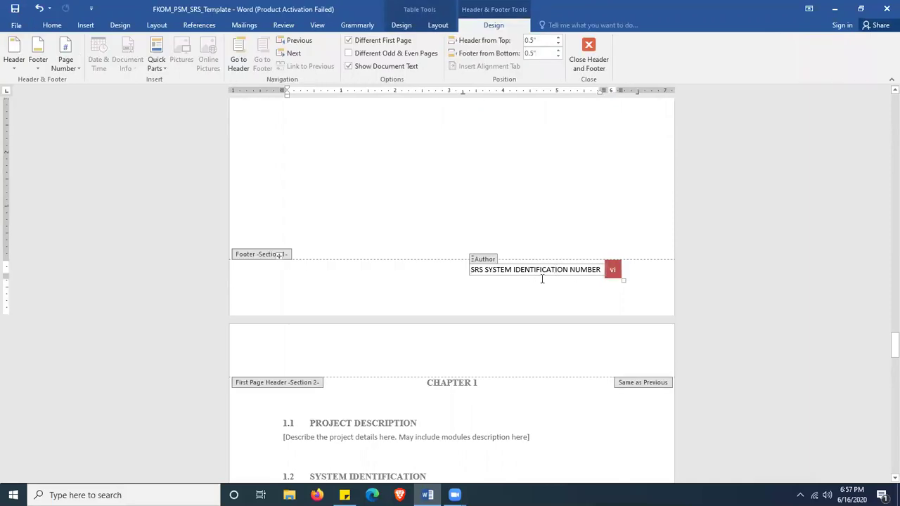
scroll(542, 279, "down", 8)
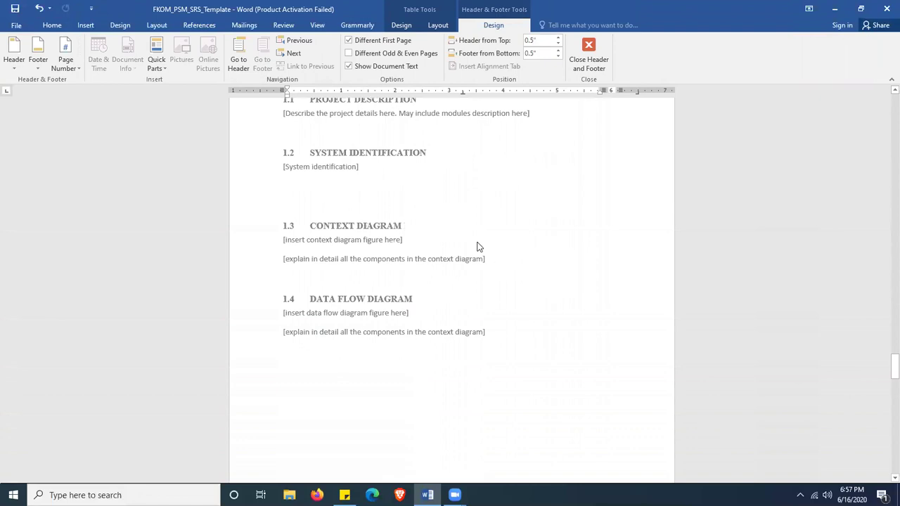
scroll(476, 247, "up", 10)
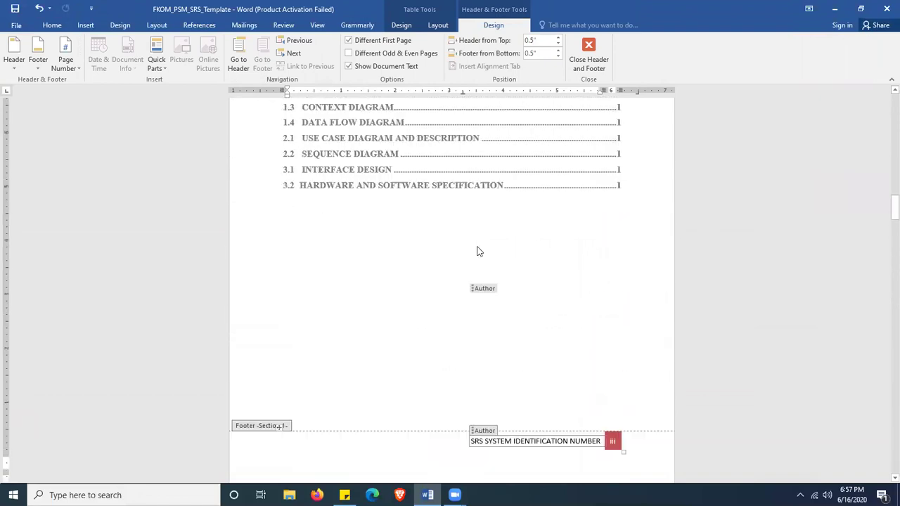
scroll(635, 258, "down", 6)
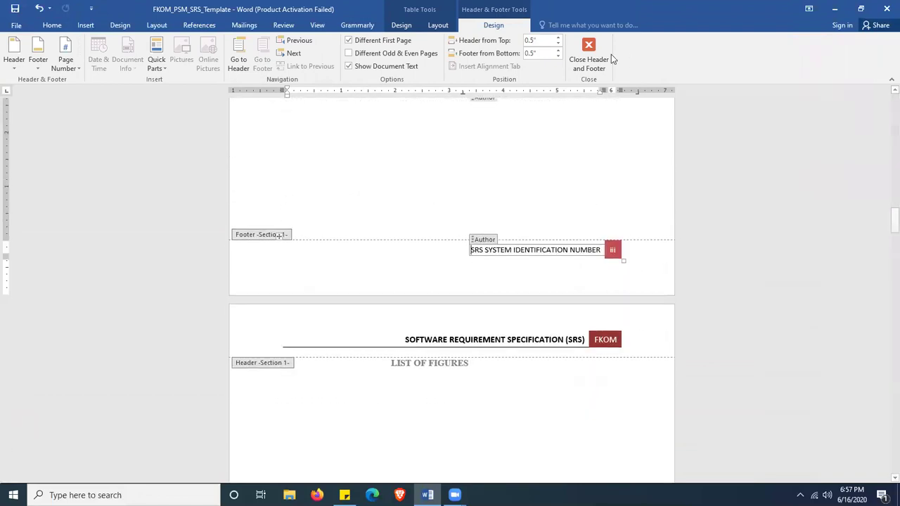
left_click(595, 61)
scroll(707, 176, "down", 20)
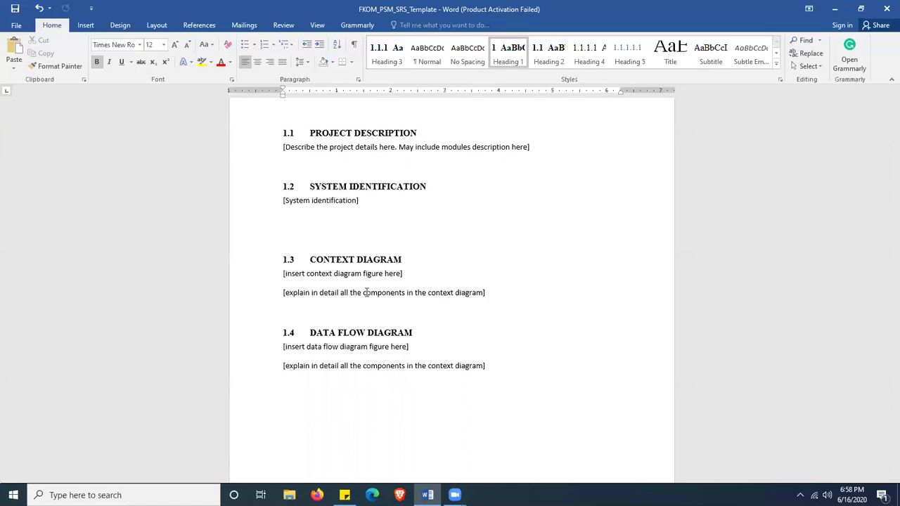
Step: Scroll through Chapter 1 sections 1.1–1.4 down to the CHAPTER 2 page
scroll(366, 293, "down", 2)
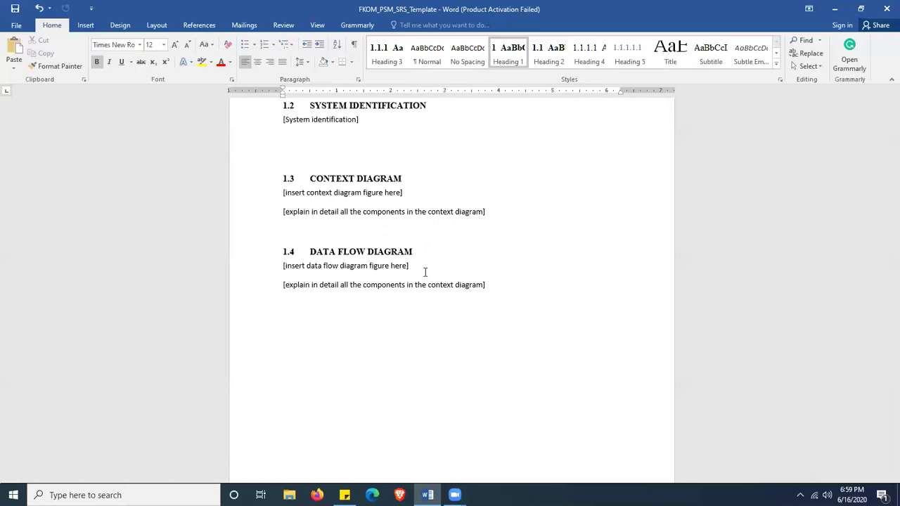
scroll(425, 272, "down", 10)
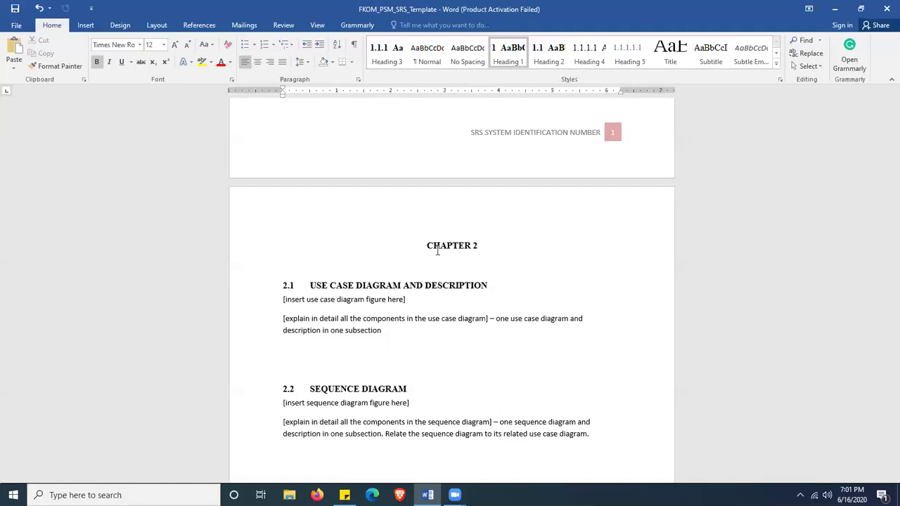
Step: Scroll through 2.1 USE CASE DIAGRAM and 2.2 SEQUENCE DIAGRAM to the CHAPTER 3 page
scroll(438, 246, "down", 5)
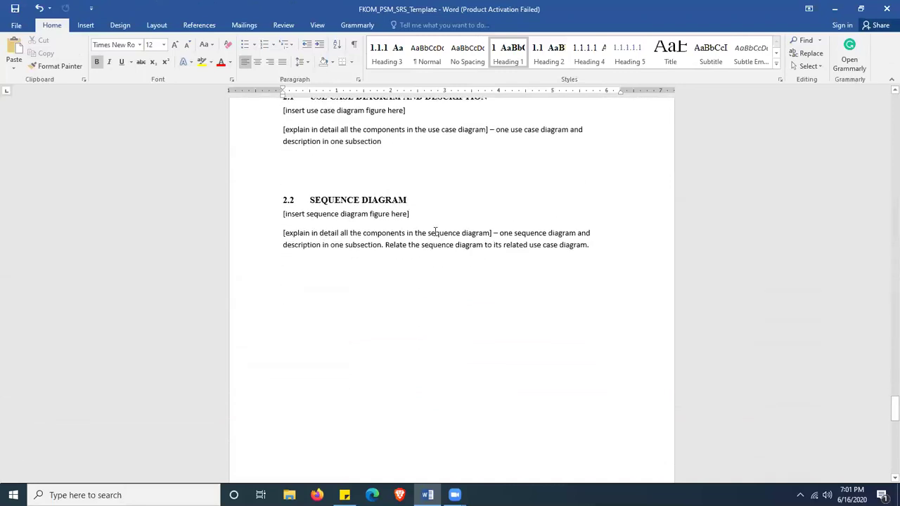
scroll(530, 229, "up", 2)
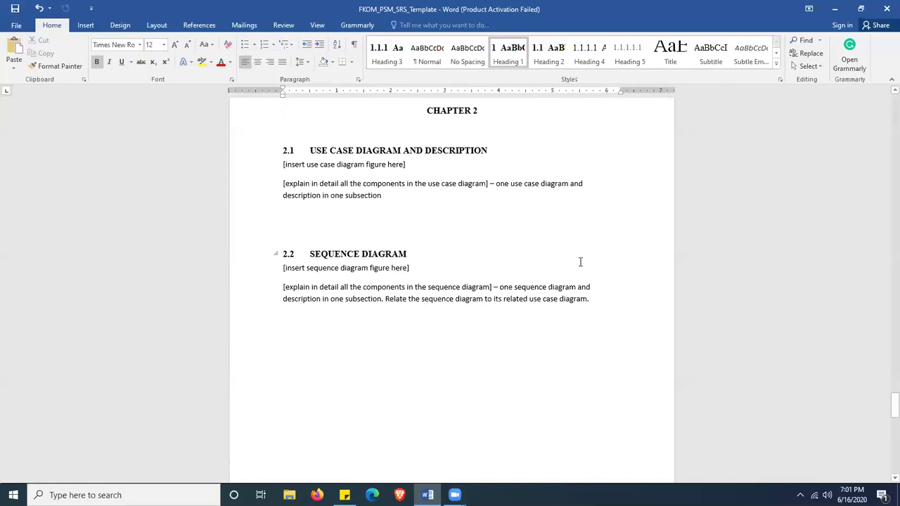
scroll(580, 261, "down", 9)
scroll(581, 261, "down", 3)
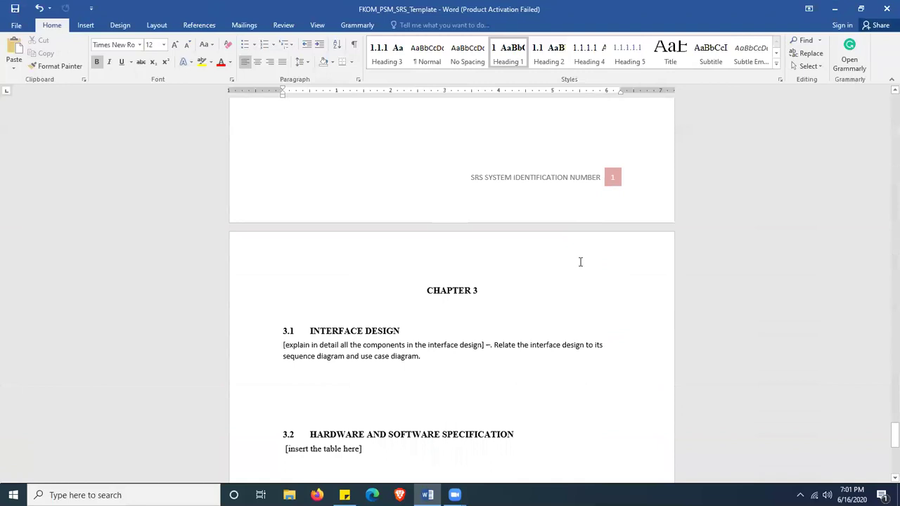
scroll(581, 261, "down", 2)
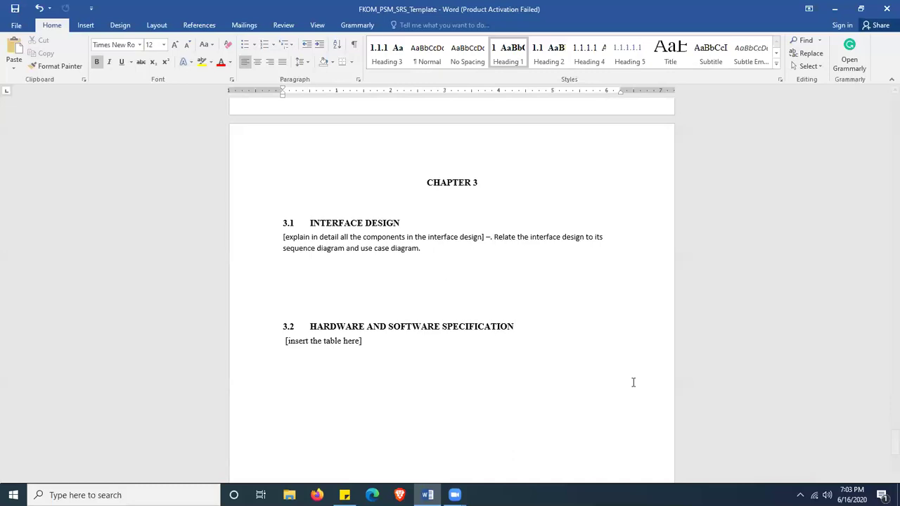
Step: Scroll to the end of Chapter 3, then back up through the chapters to Chapter 1
scroll(502, 378, "down", 5)
scroll(501, 378, "down", 1)
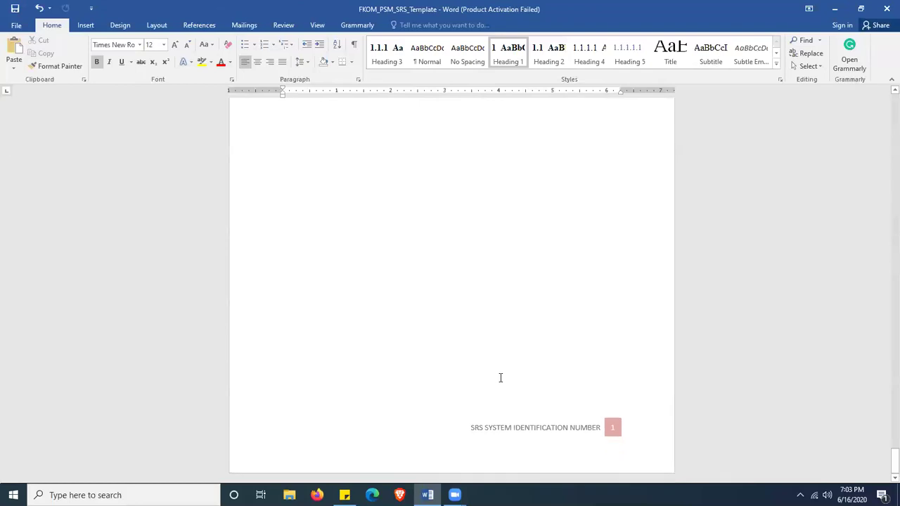
scroll(501, 377, "up", 2)
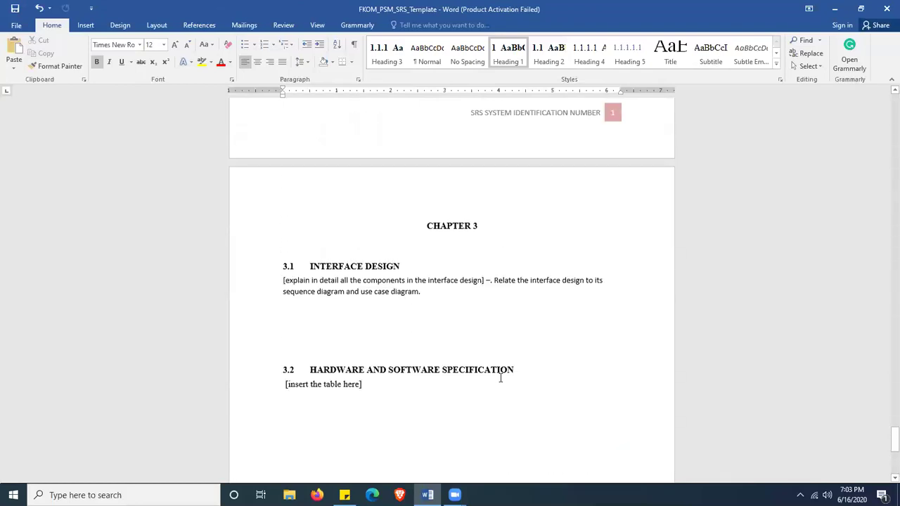
scroll(501, 378, "up", 20)
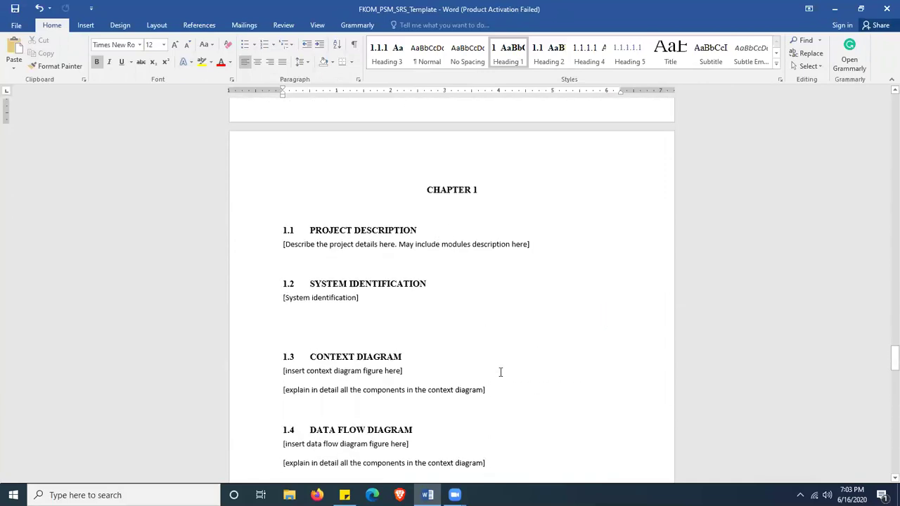
scroll(507, 358, "up", 1)
scroll(527, 352, "down", 1)
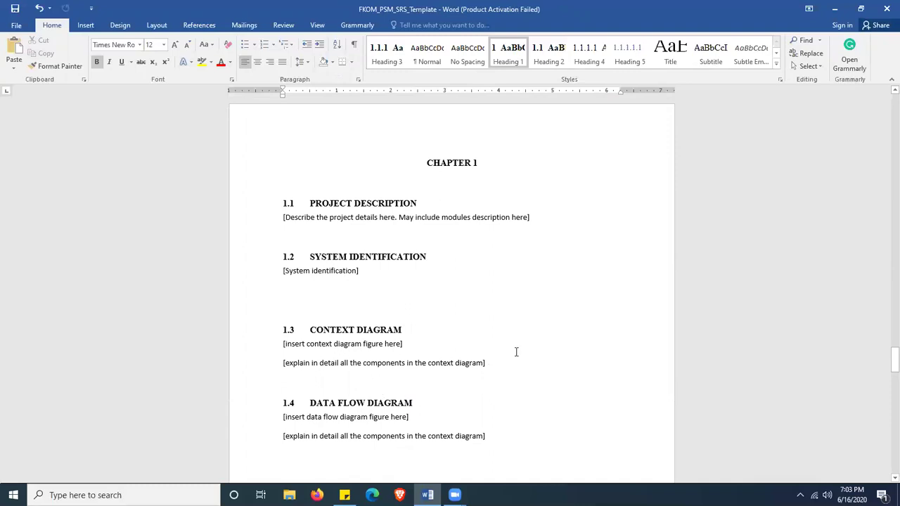
scroll(512, 344, "down", 15)
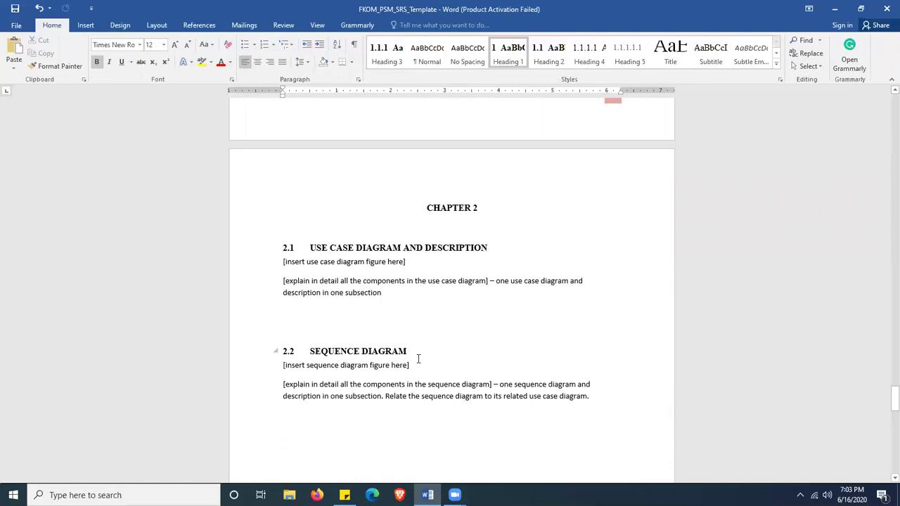
scroll(417, 359, "down", 10)
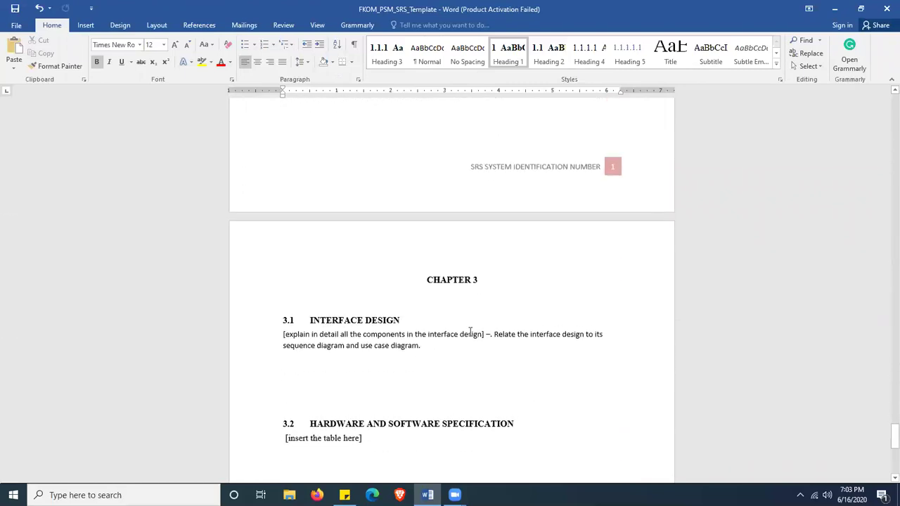
scroll(471, 332, "down", 1)
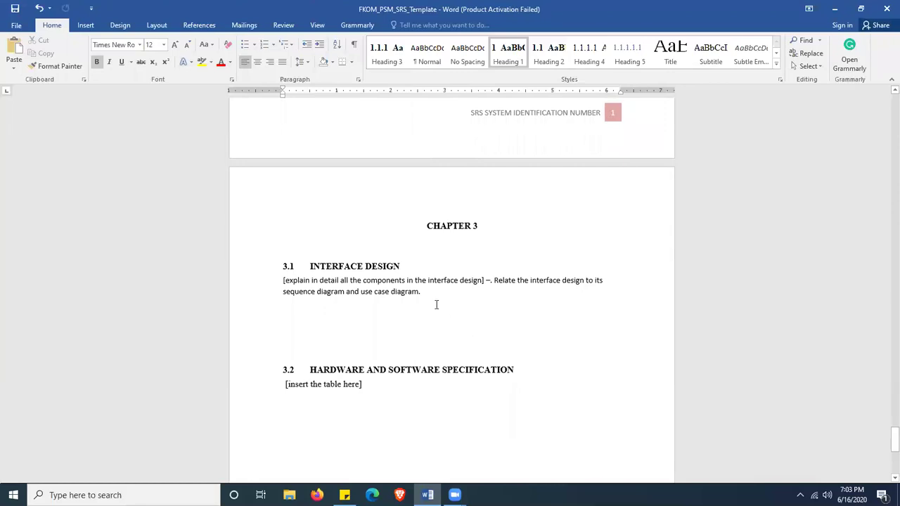
left_click(421, 287)
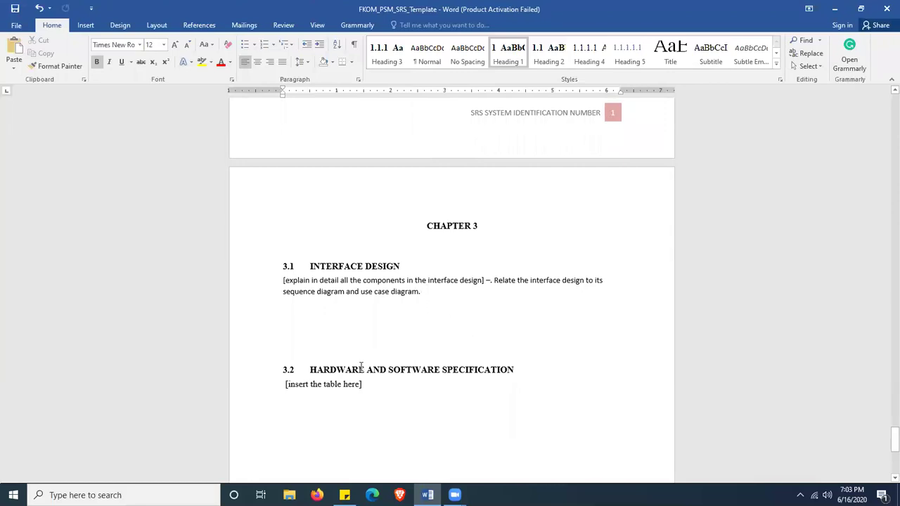